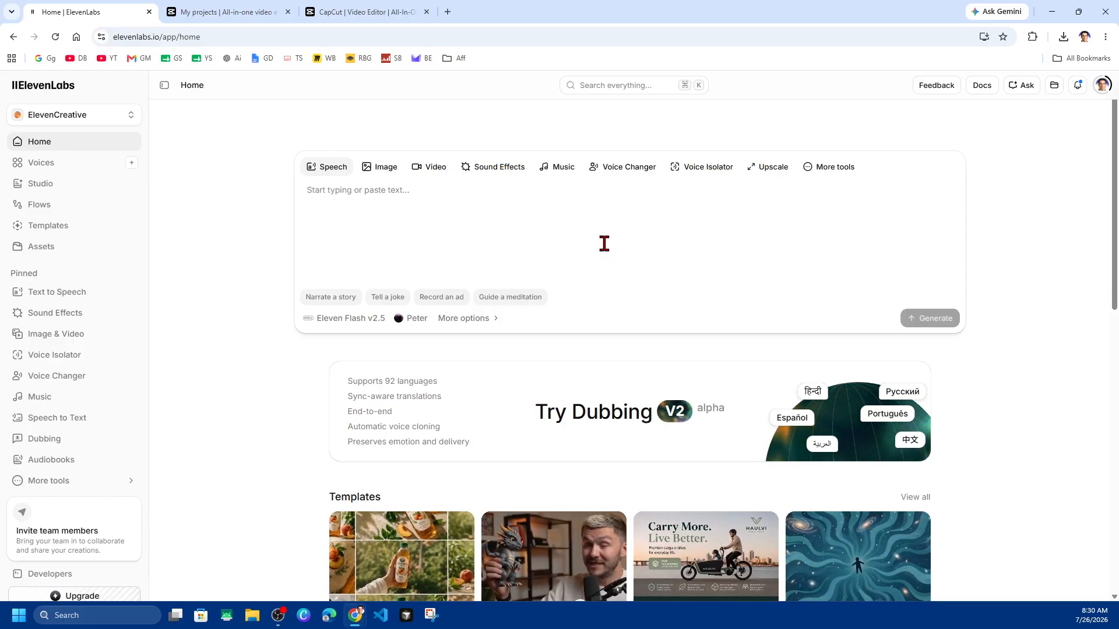
Check the total and remaining credits in the ElevenLabs account balance
left_click(247, 11)
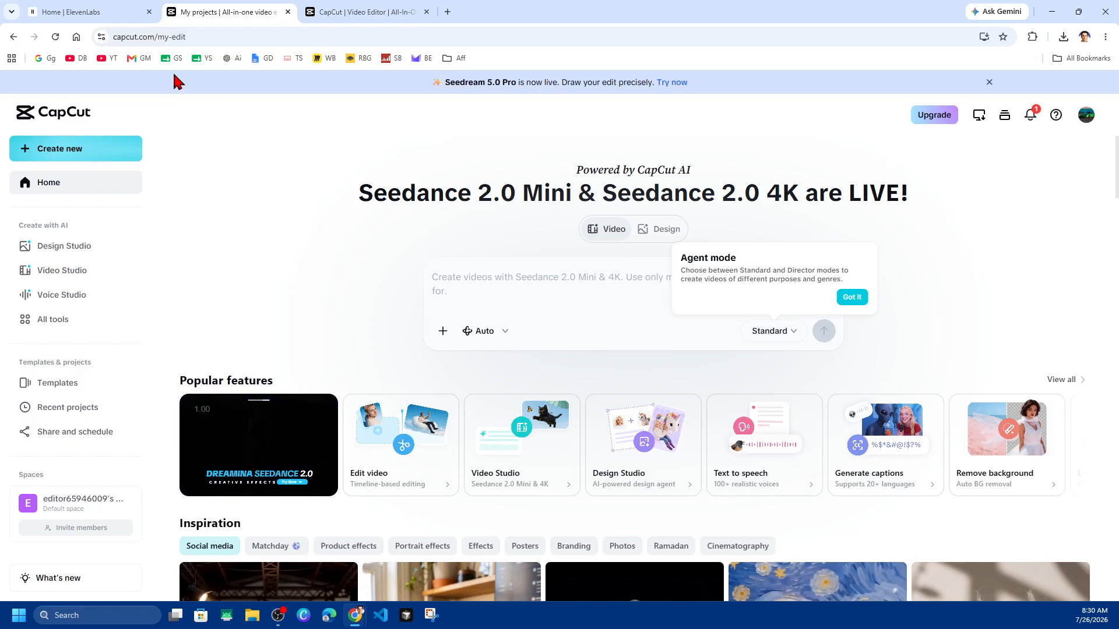
left_click(81, 12)
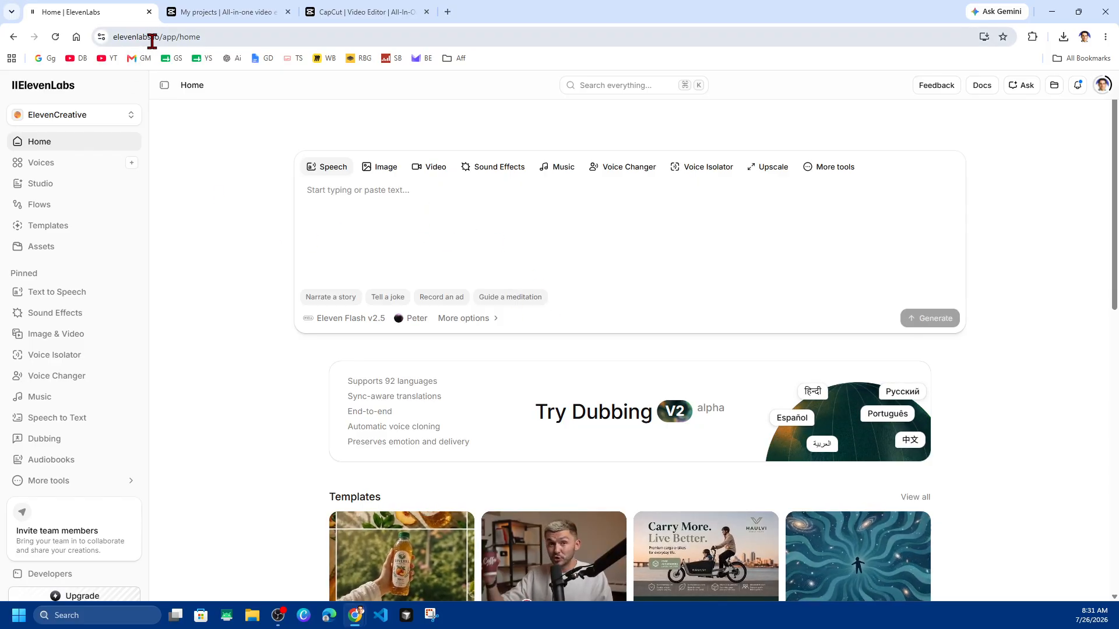
left_click(1103, 88)
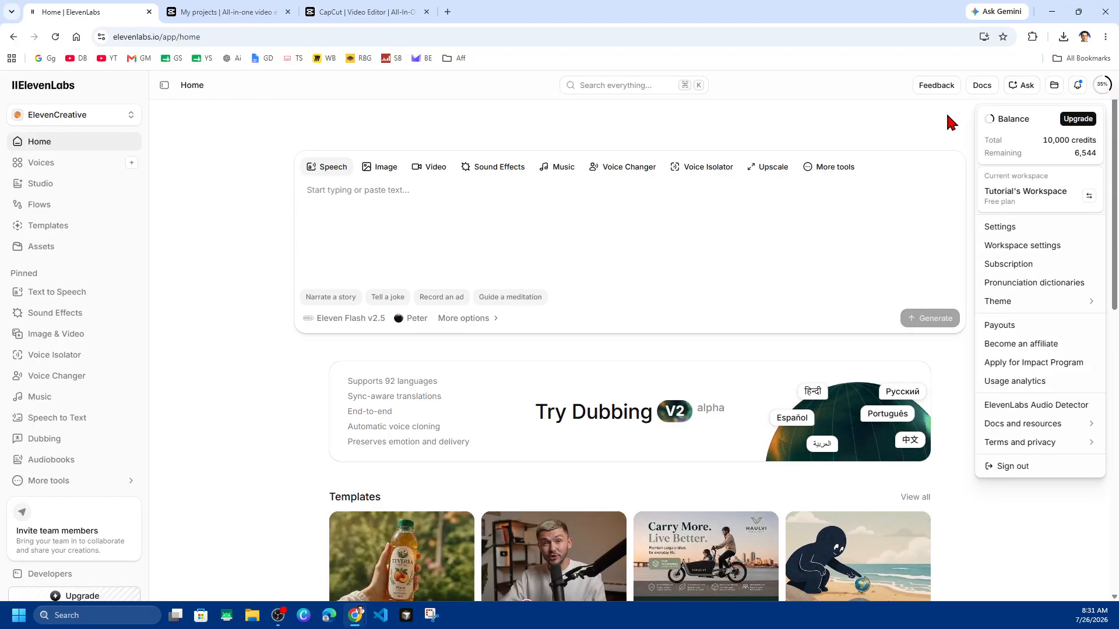
double_click(1048, 140)
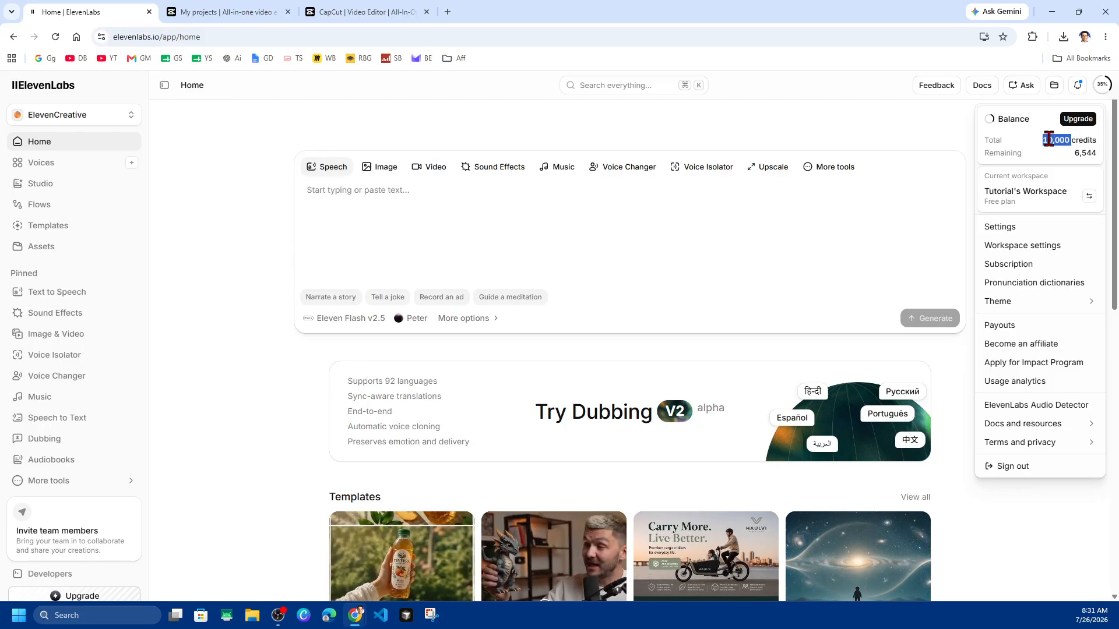
double_click(1079, 153)
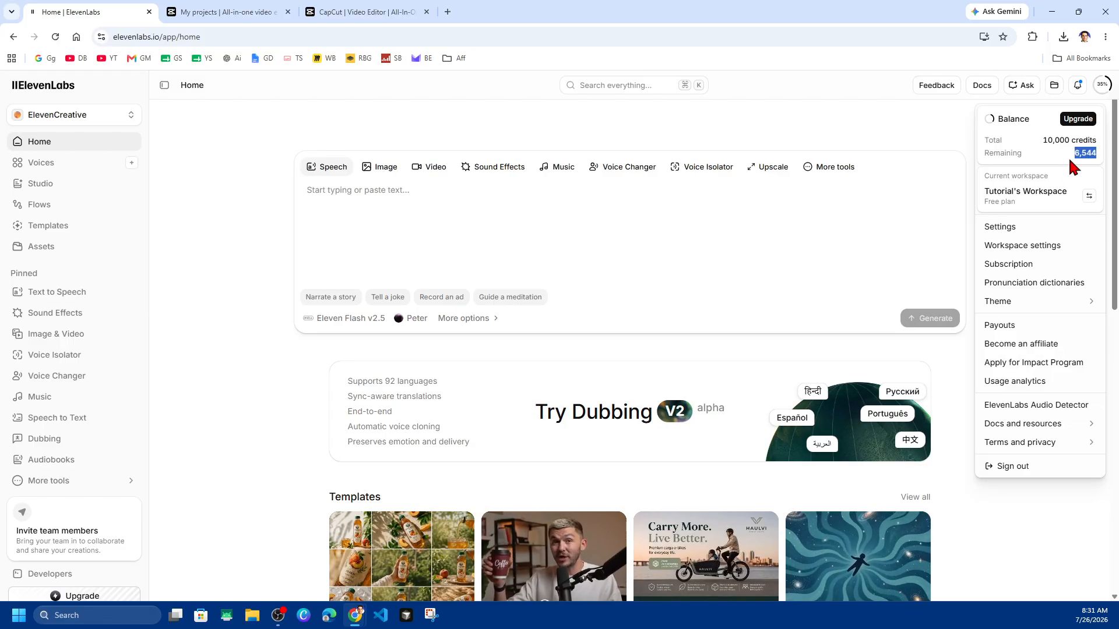
left_click(936, 135)
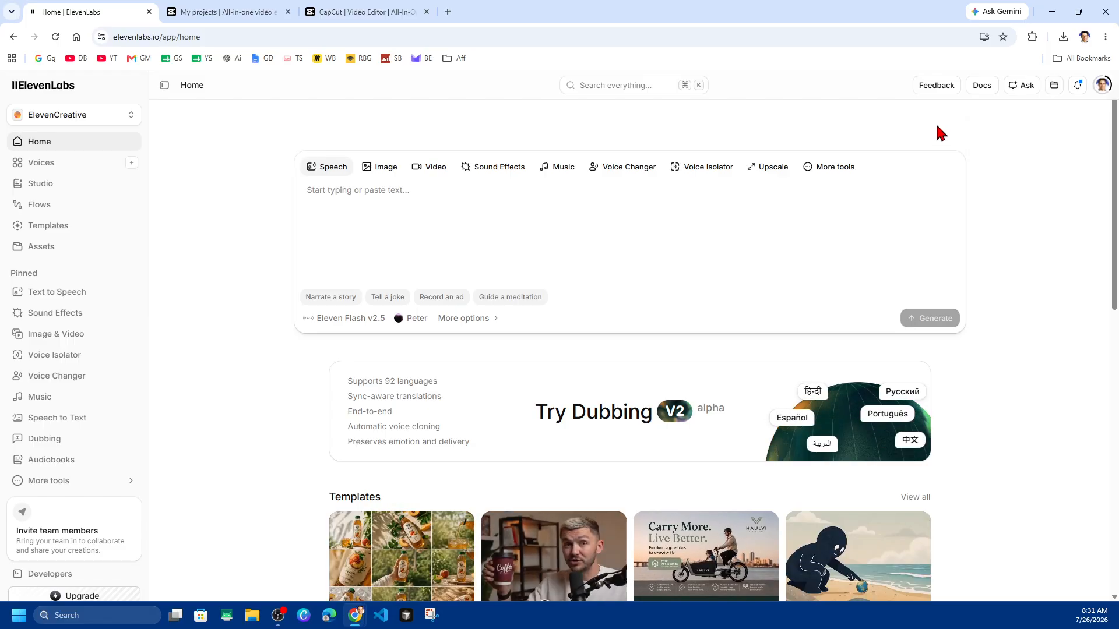
Enter a Text to Speech script beginning "Imagine waking up to the sound of gentle waves" and ending "every view feels unforgettable."
left_click(41, 303)
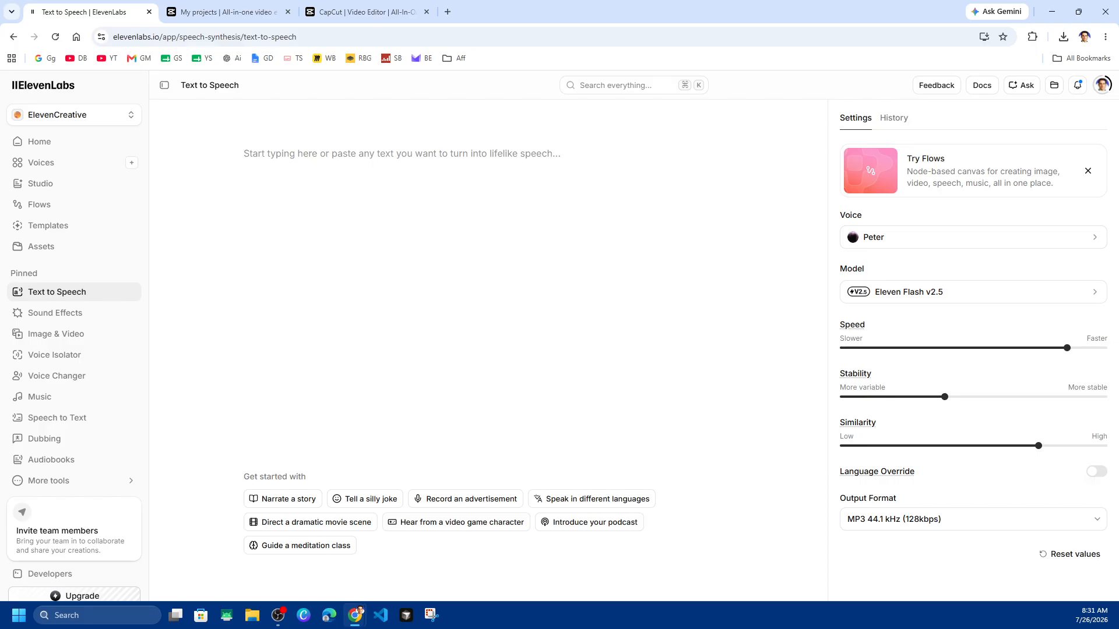
type("Imagine waking up to the sound of gentle waves, warm ocean breezes, and endless blue horizons. This is a place where nature slows time and every view feels unforgettable.")
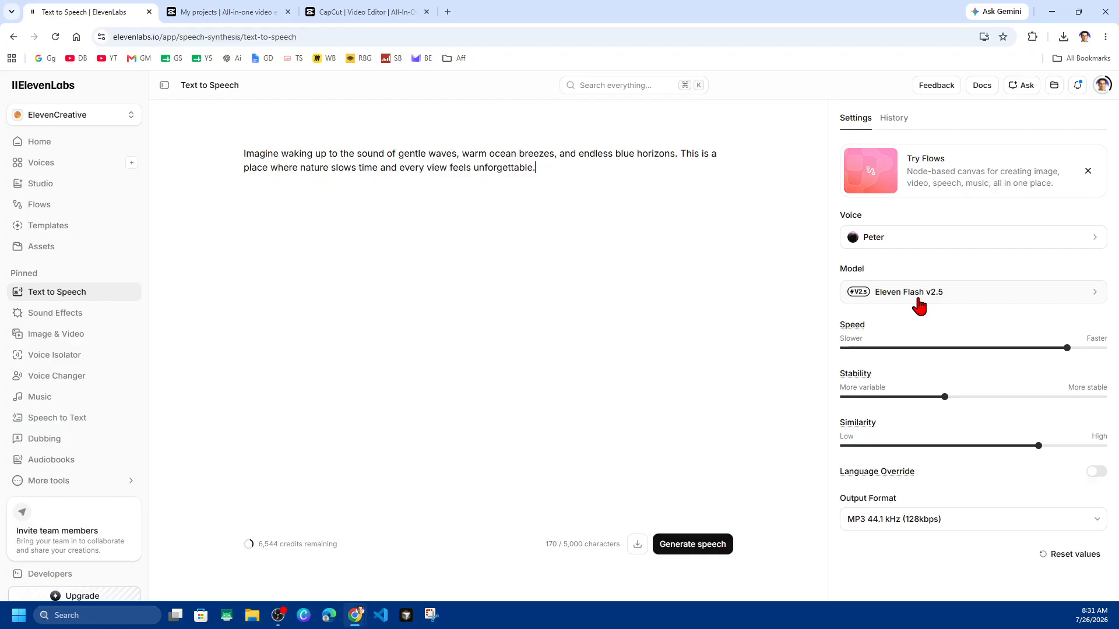
mouse_move(945, 399)
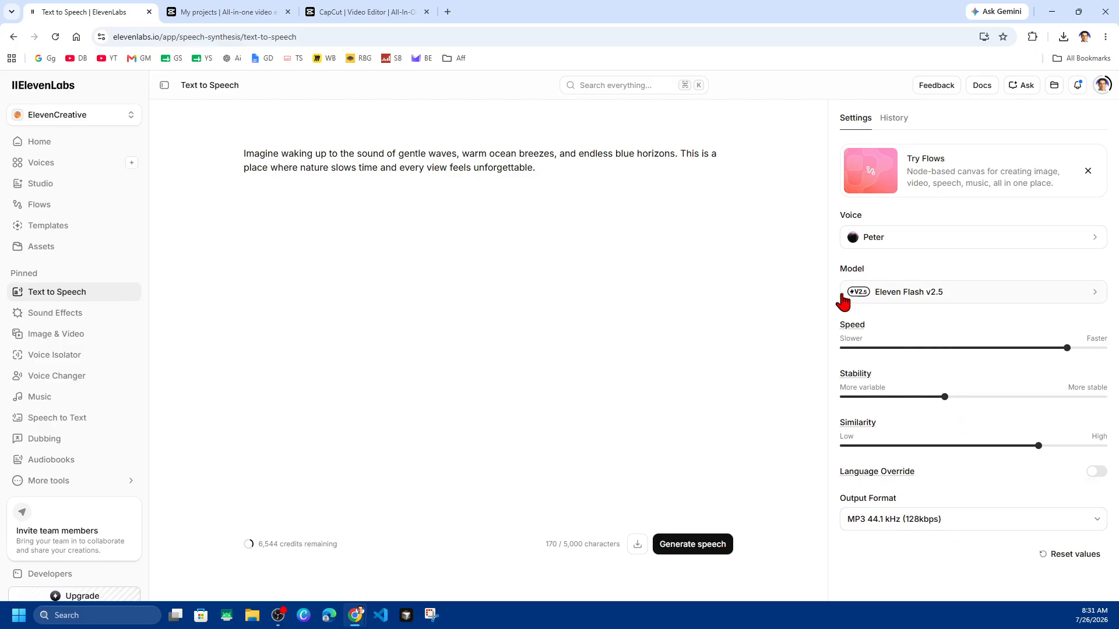
Choose the middle-aged American male voice Adam from the explorable voice library for the script
left_click(931, 239)
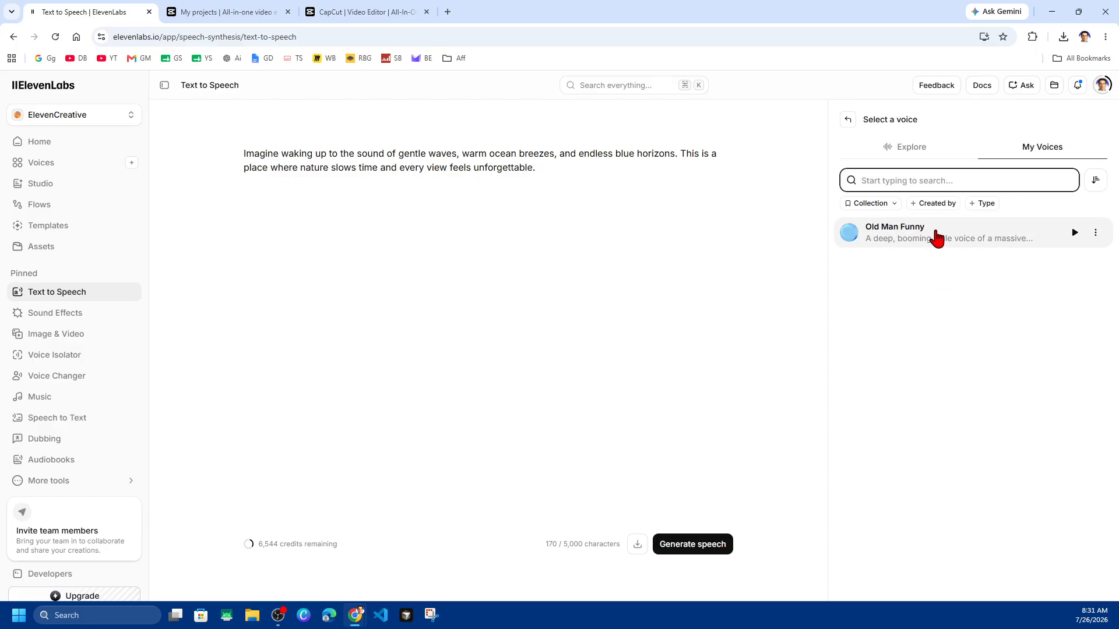
left_click(910, 151)
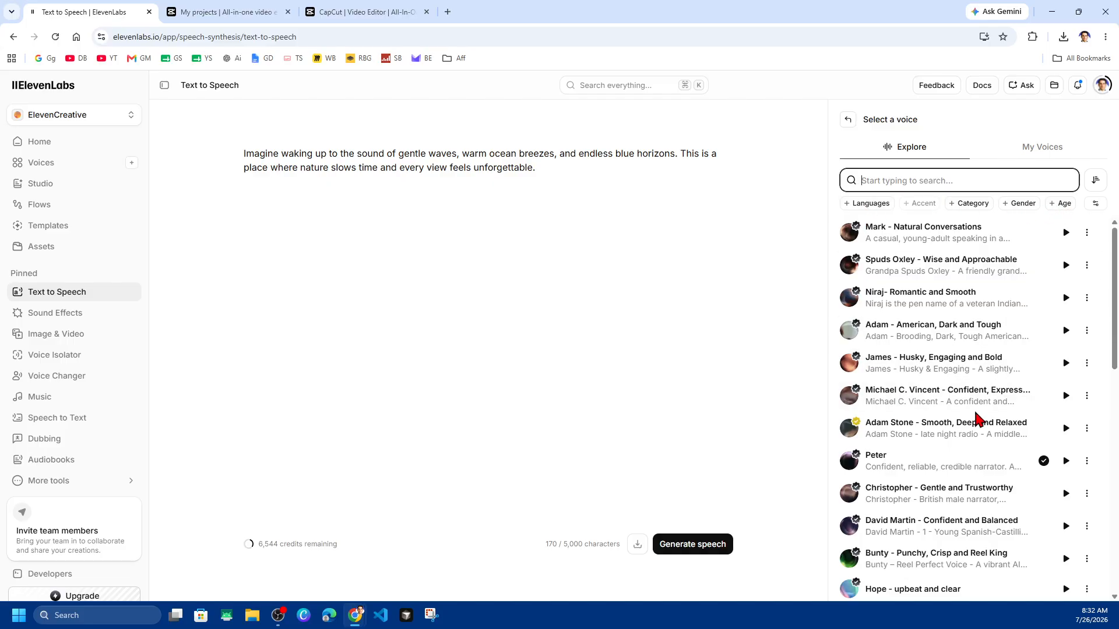
scroll(999, 407, "down", 4)
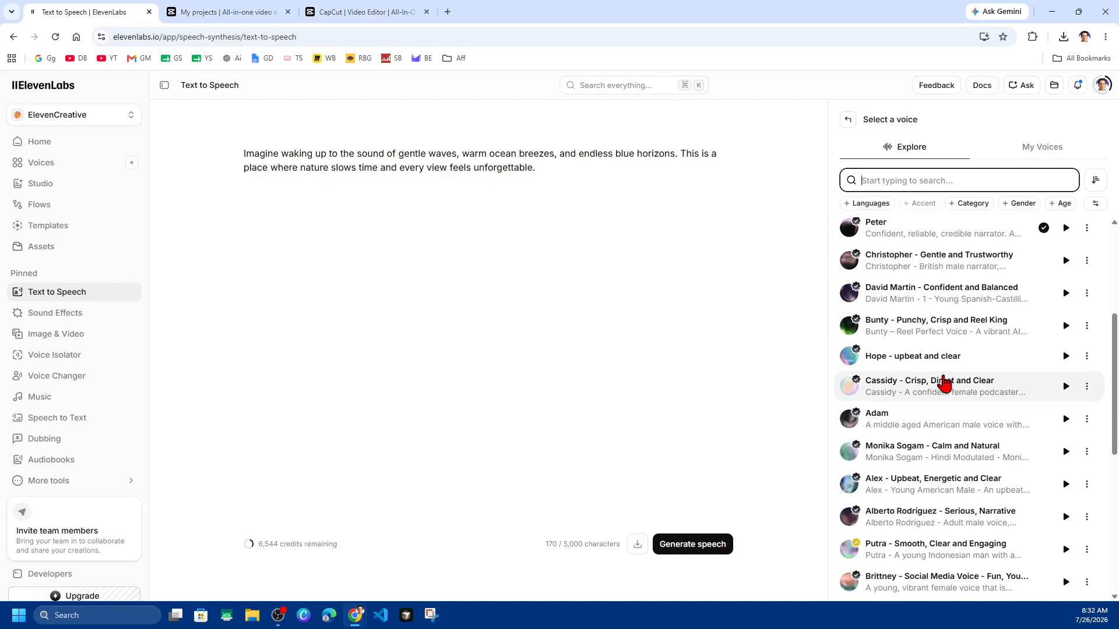
left_click(967, 431)
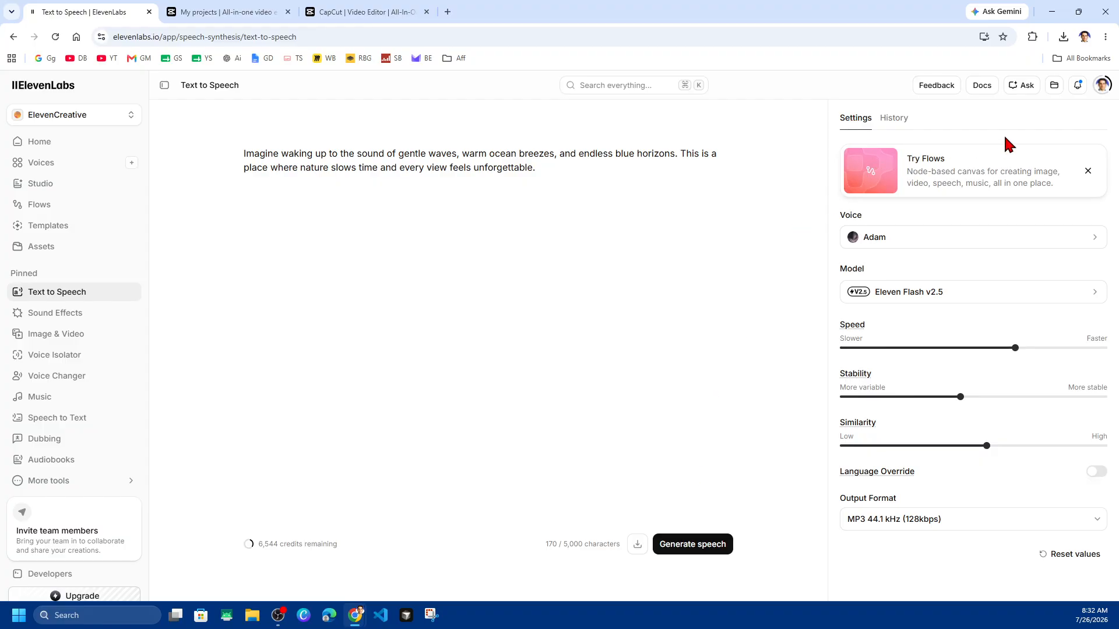
Listen to the preview sample of the selected Adam voice
left_click(970, 243)
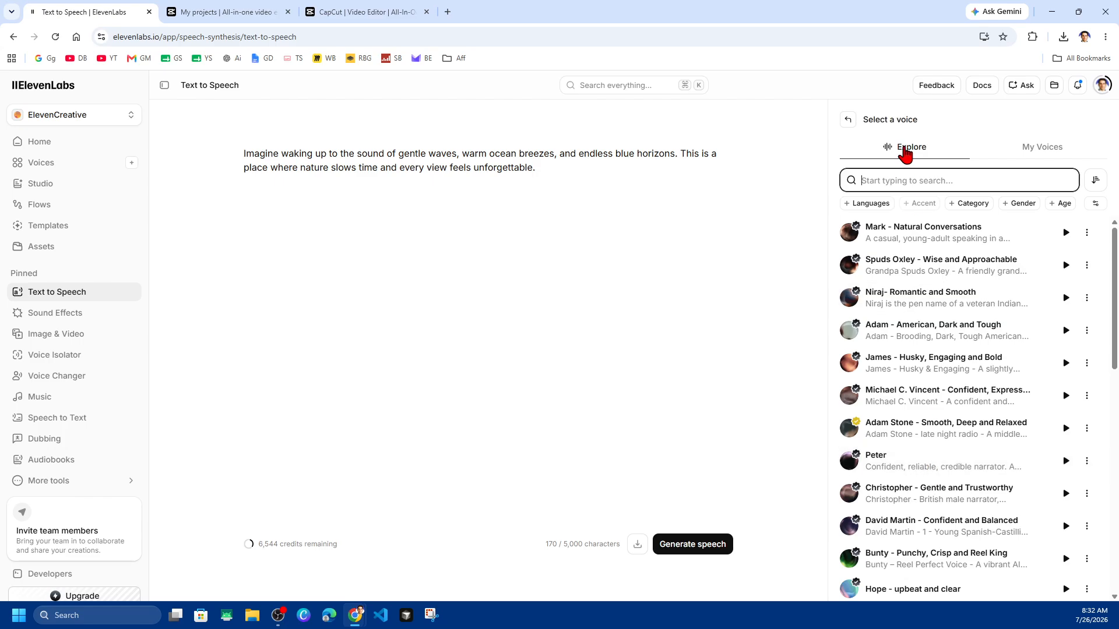
scroll(938, 415, "down", 4)
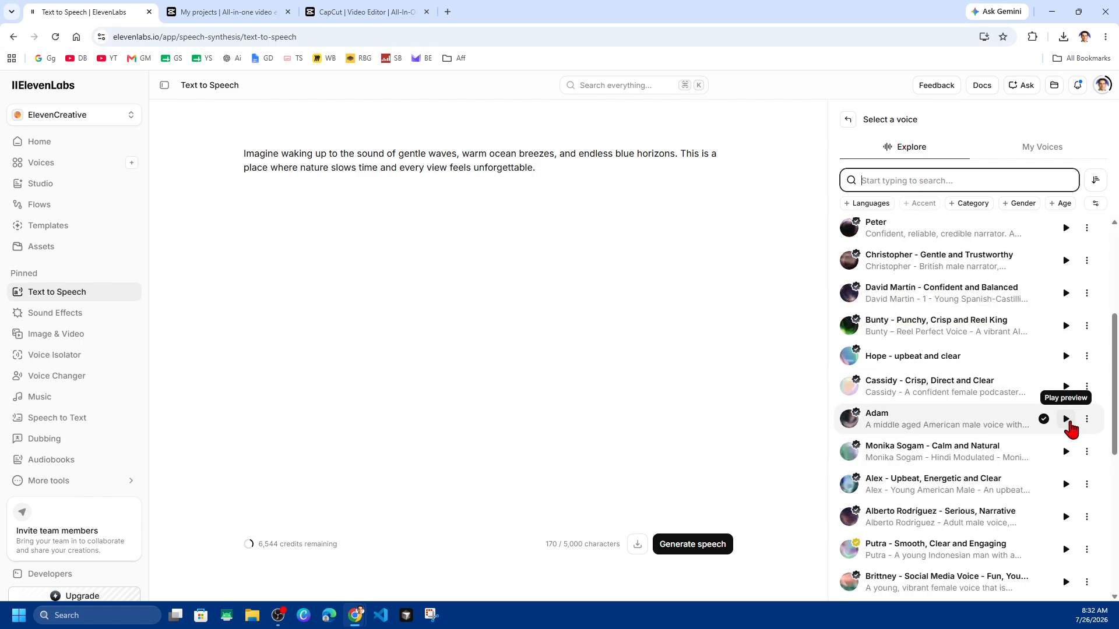
left_click(1067, 420)
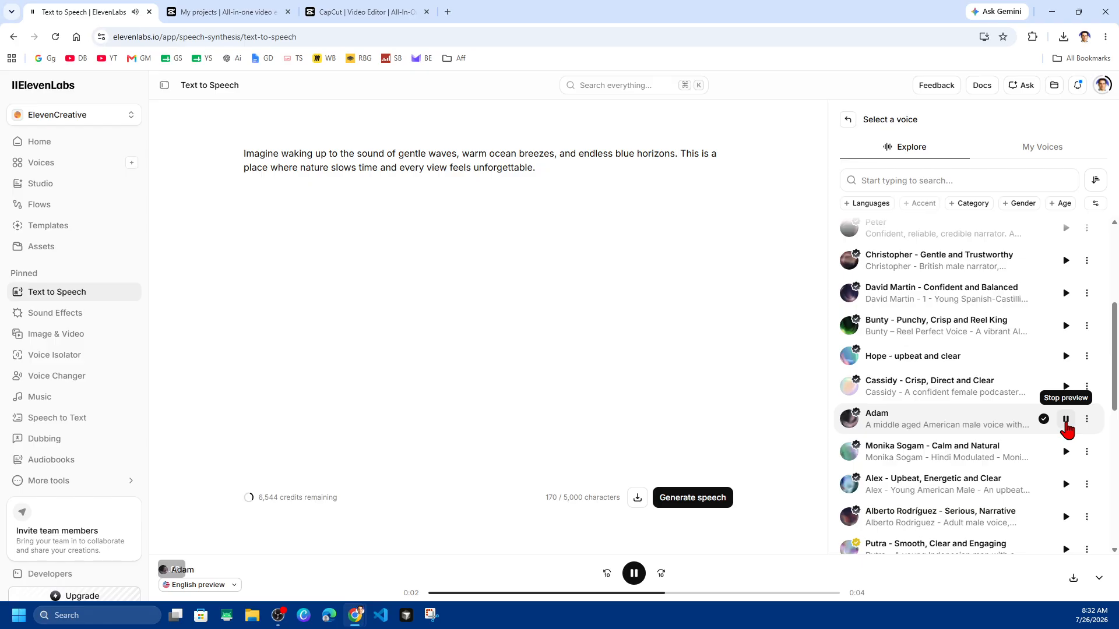
left_click(1066, 420)
scroll(937, 417, "up", 4)
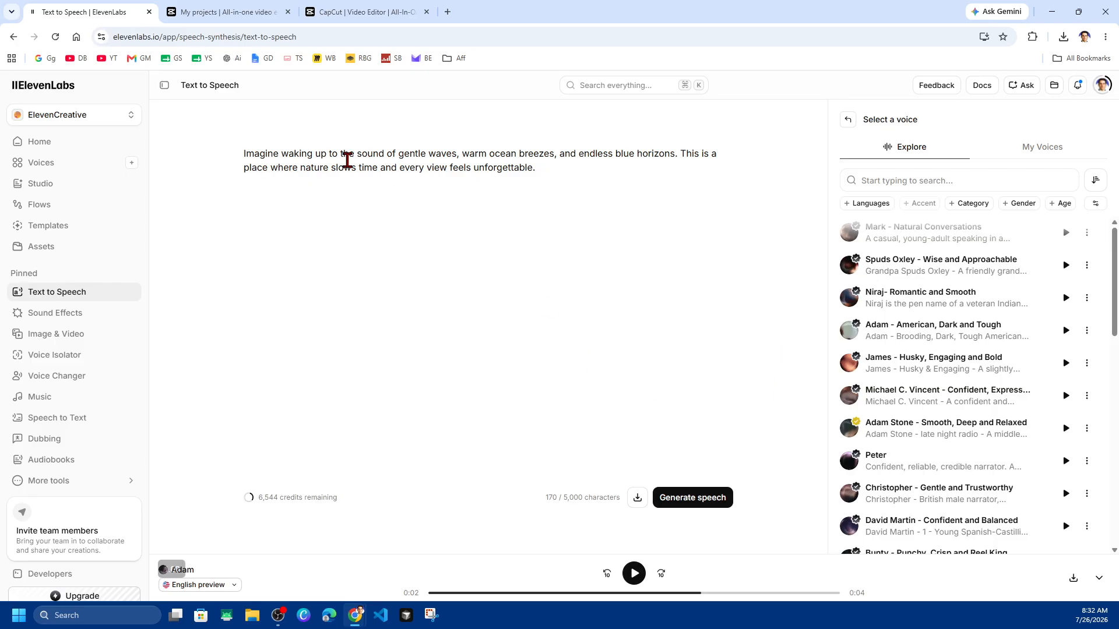
Generate the speech from the script and download the resulting audio file
left_click(684, 498)
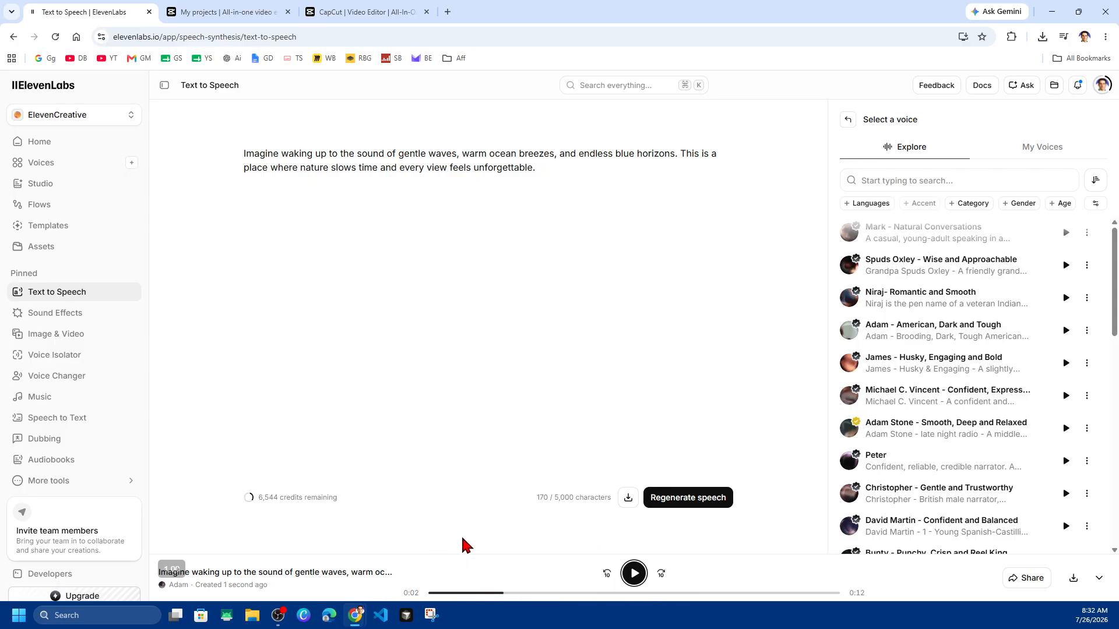
left_click(629, 499)
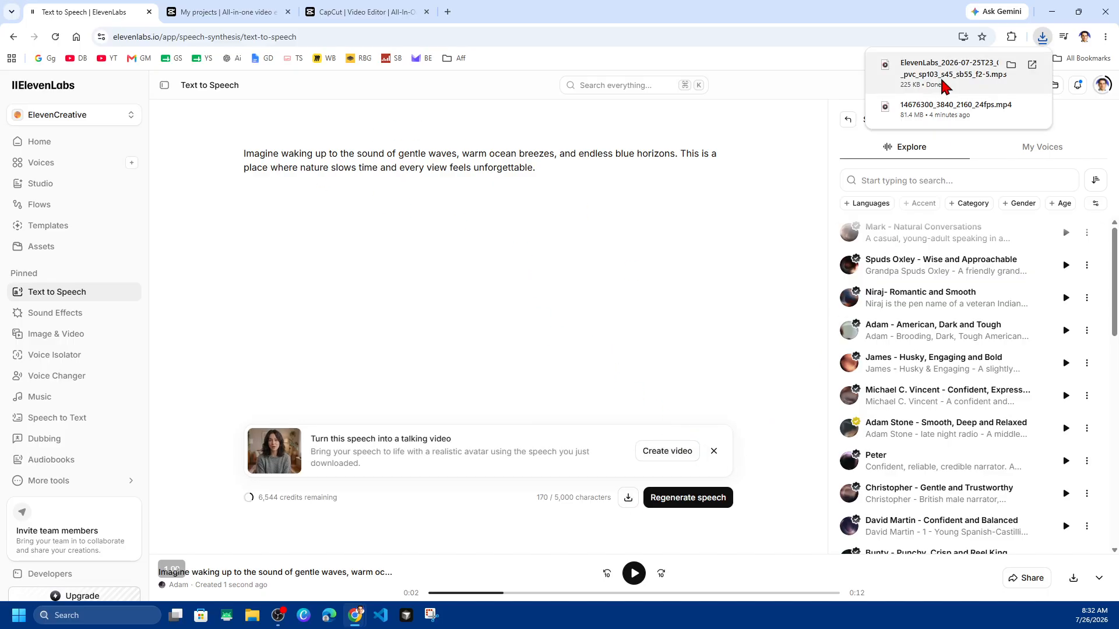
Switch to CapCut and create a new blank video project in 16:9 format
left_click(254, 8)
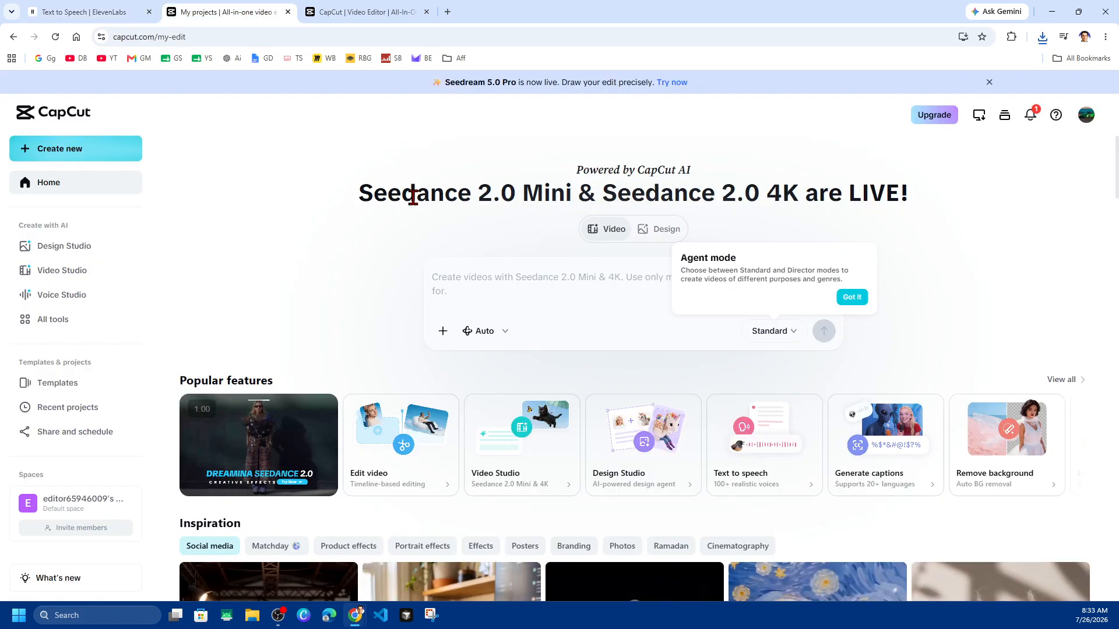
left_click(70, 155)
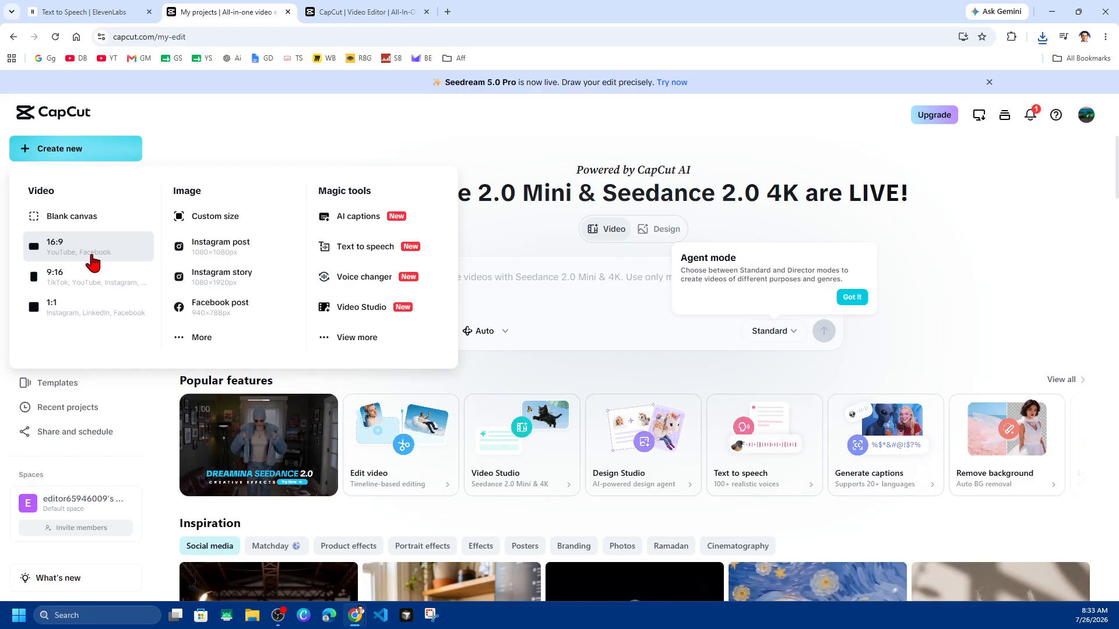
left_click(93, 264)
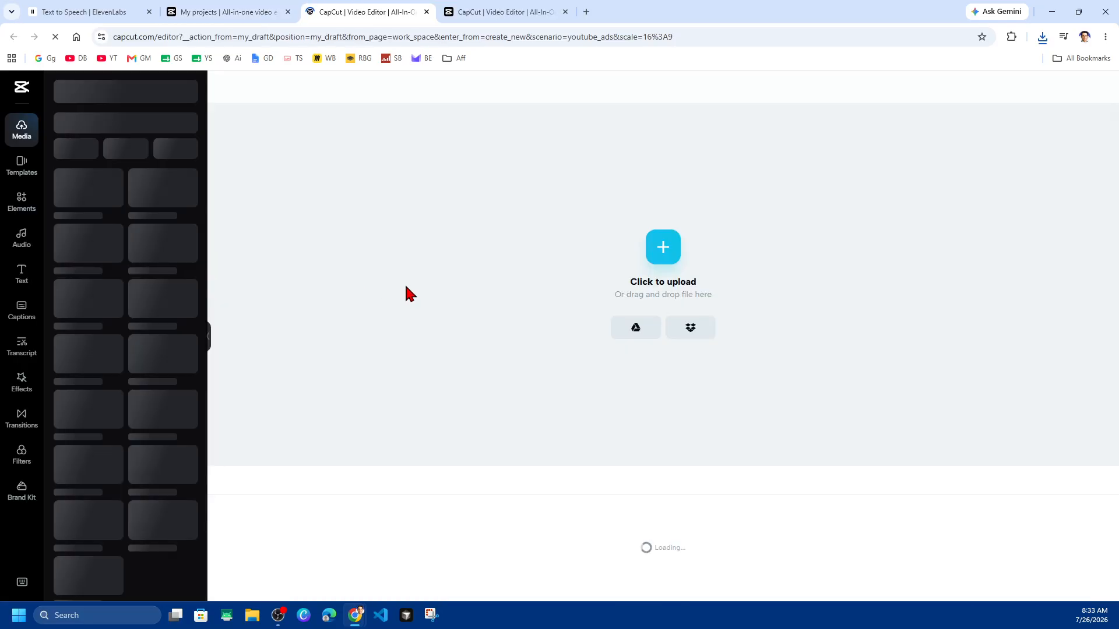
Upload the video 14676300_3840_2160_24fps from the Downloads folder into the project
left_click(670, 248)
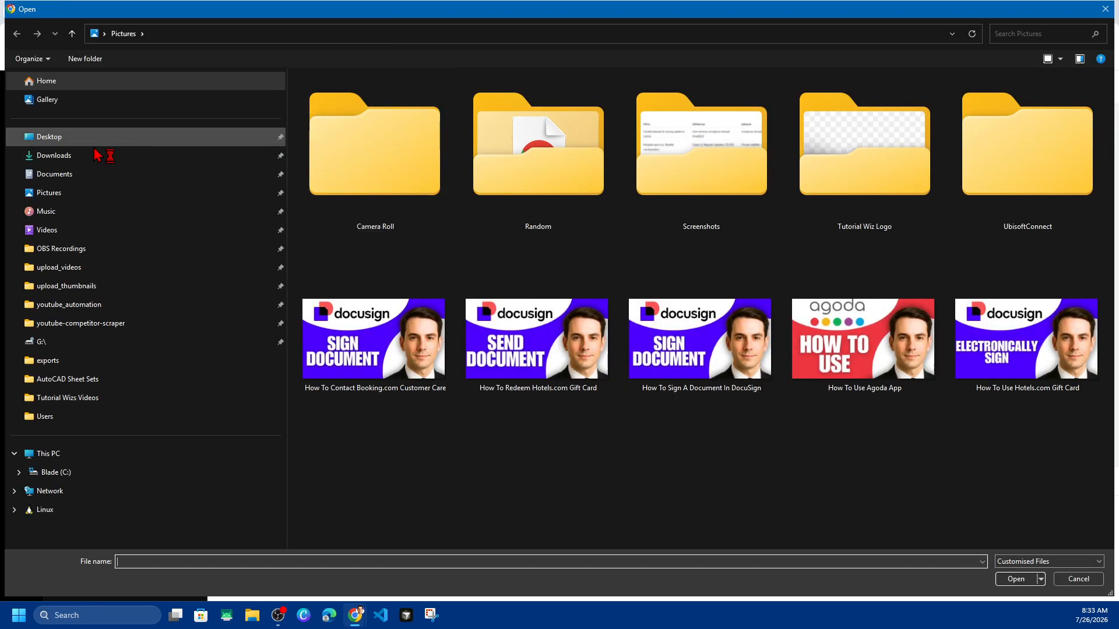
left_click(95, 164)
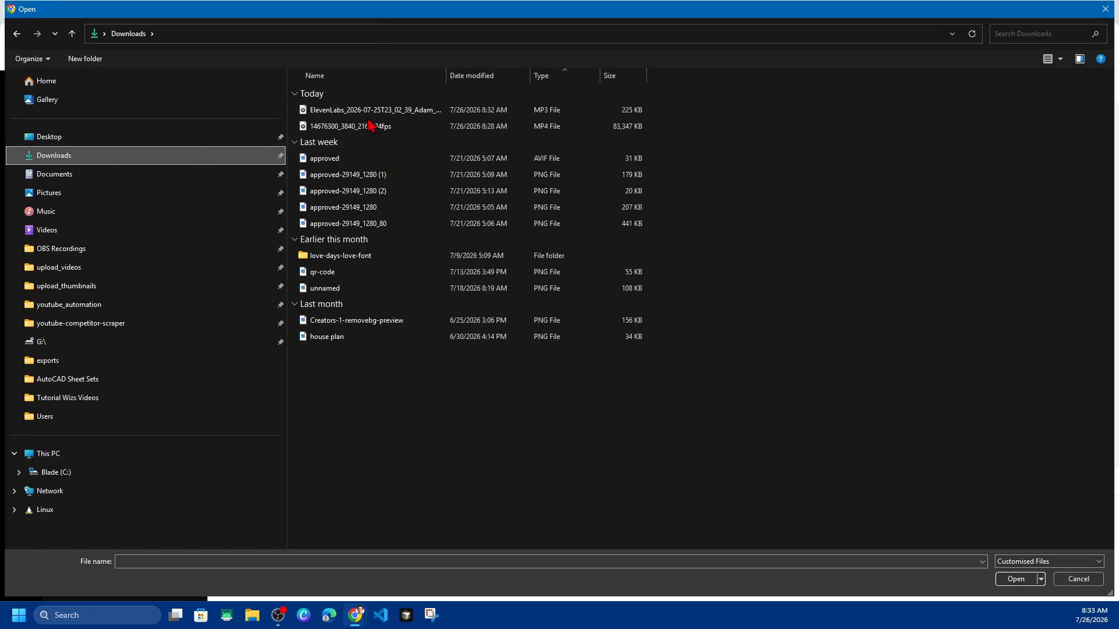
double_click(379, 127)
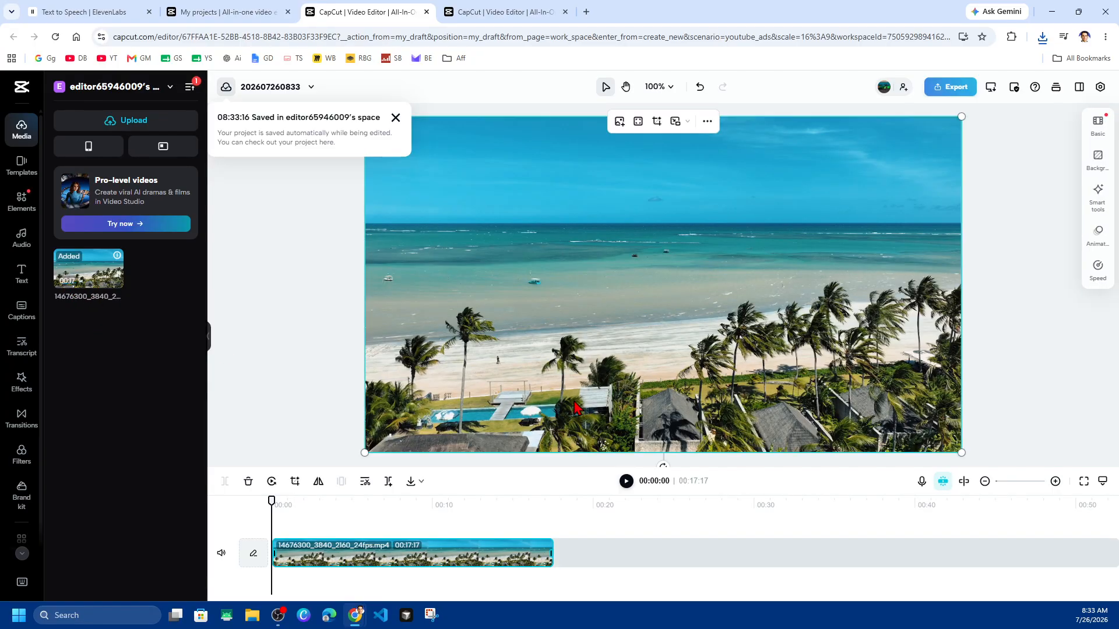
Play a short part of the beach clip and return the playhead to the start of the timeline
left_click(626, 481)
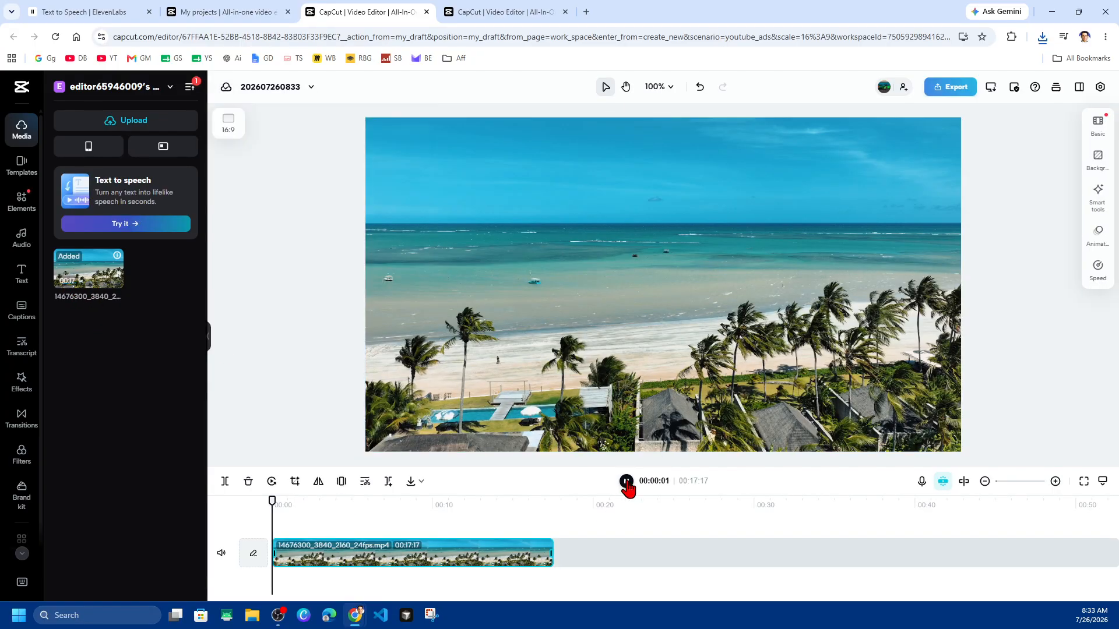
left_click(626, 481)
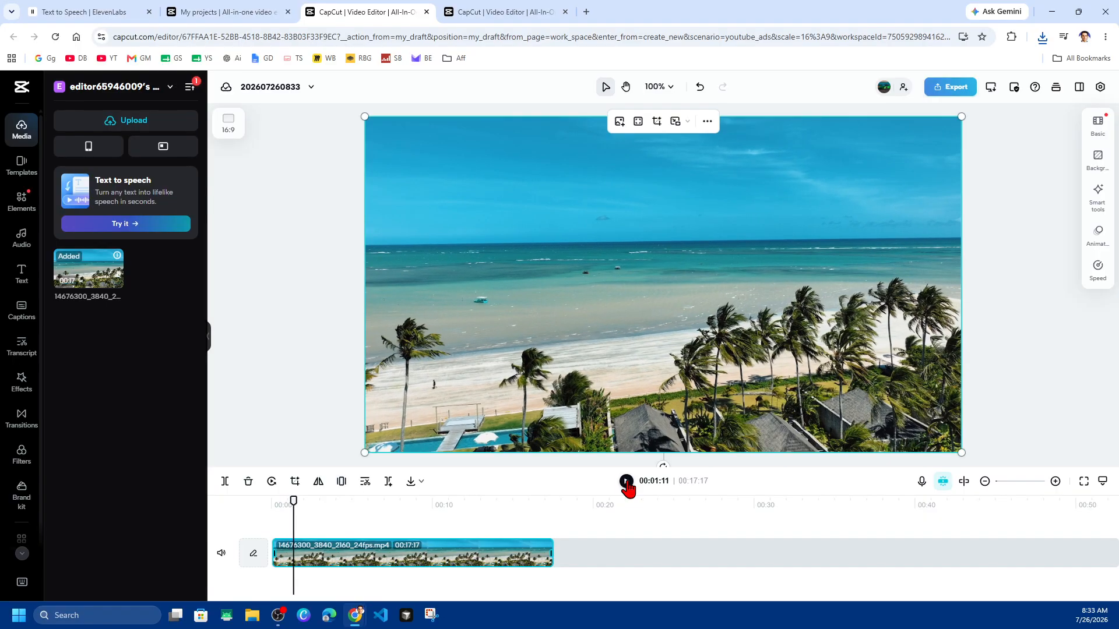
left_click_drag(293, 523, 294, 523)
left_click(273, 524)
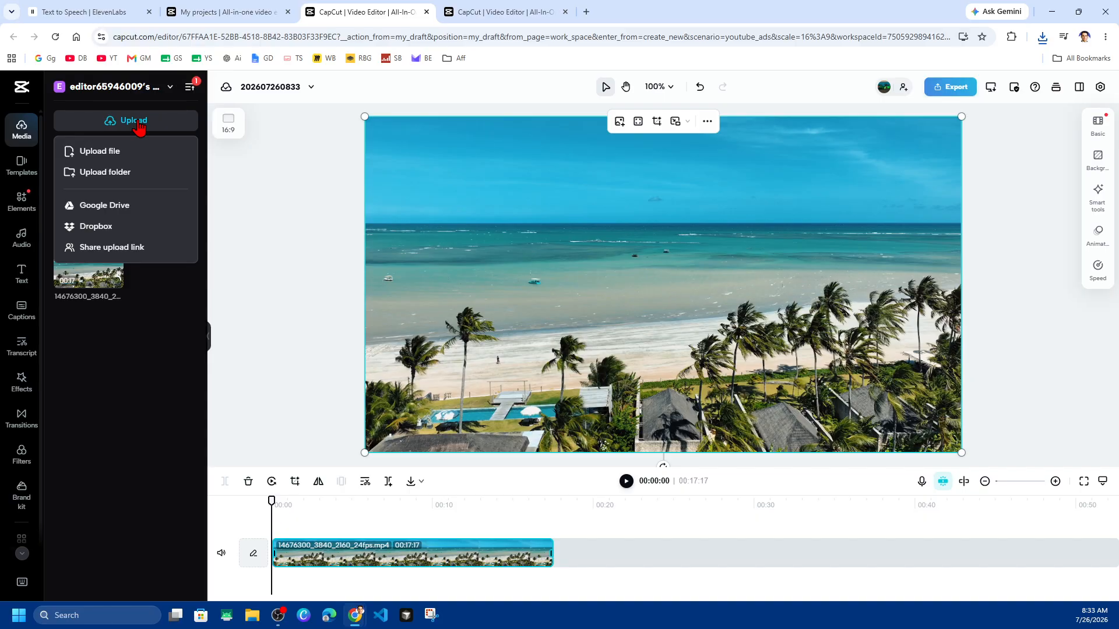
Upload the ElevenLabs MP3 voiceover from Downloads and place it at the start of the timeline on its own track
left_click(112, 157)
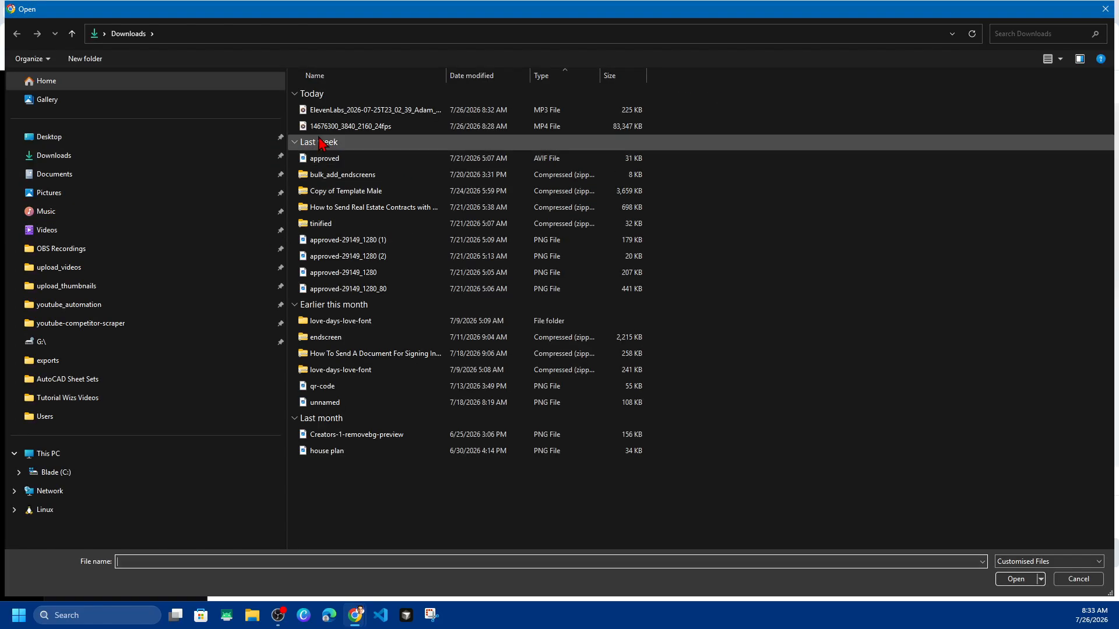
double_click(371, 110)
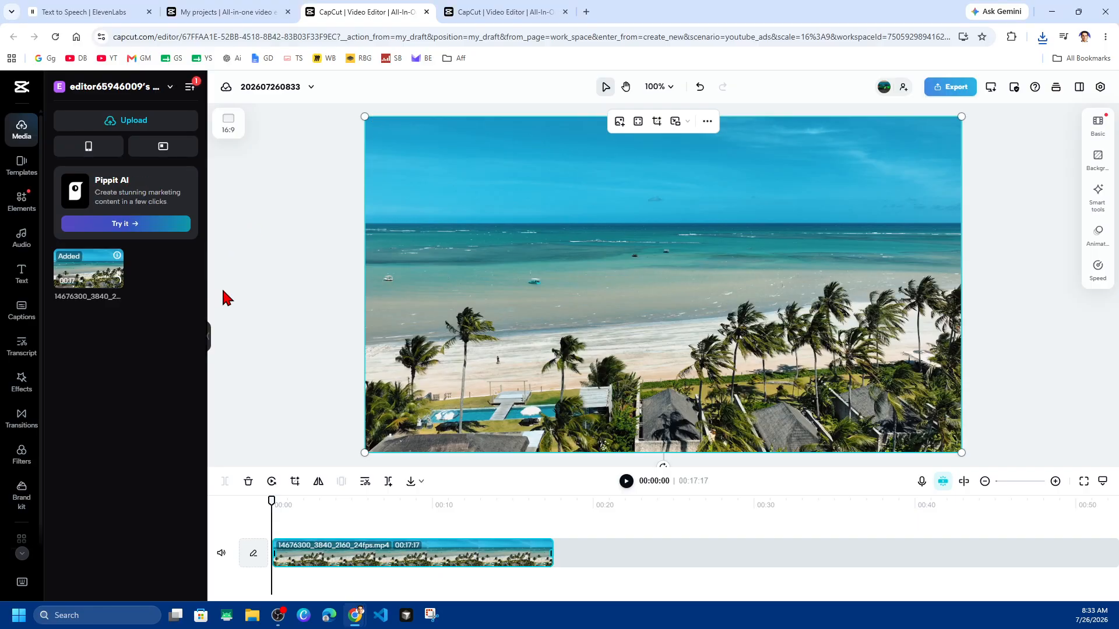
left_click_drag(94, 277, 272, 530)
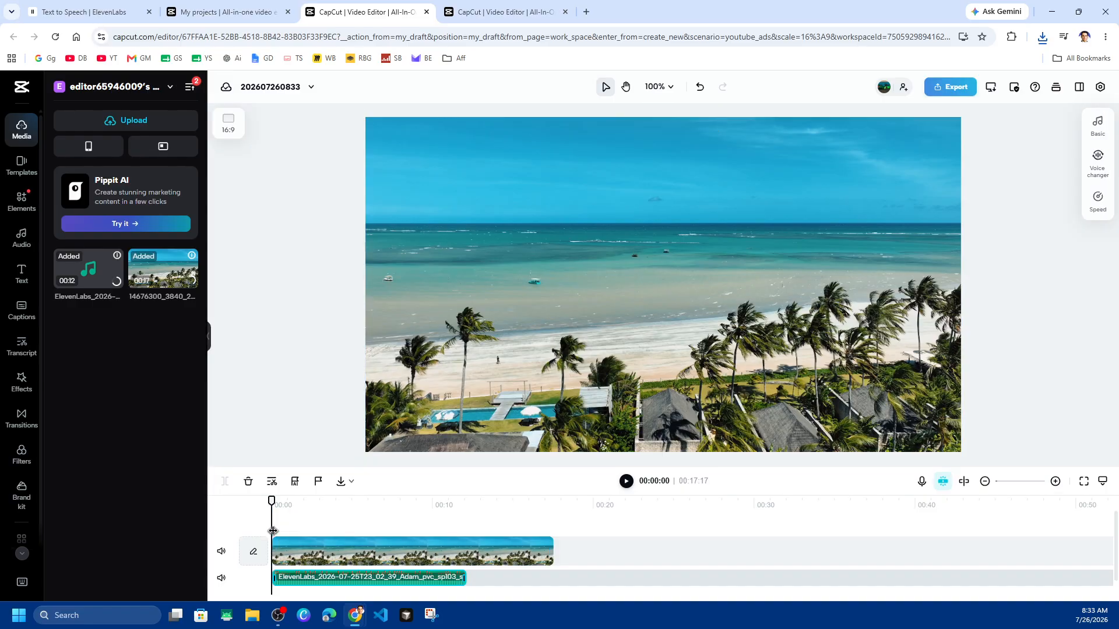
Trim the end of the beach clip to match the voiceover's end at 12:04 and play back part of the result
left_click(488, 559)
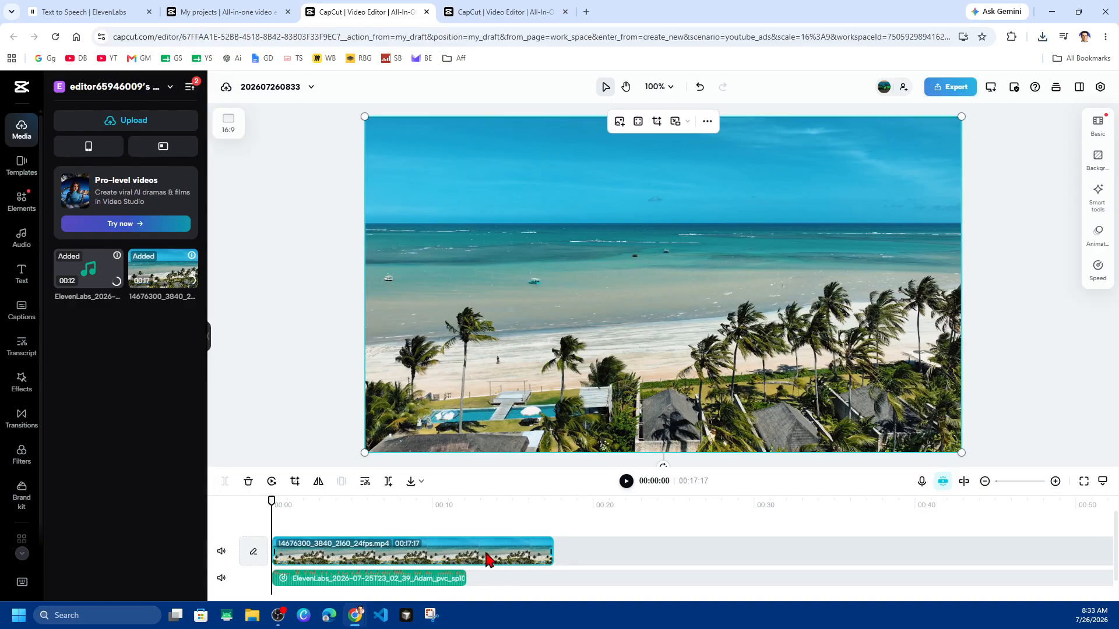
left_click_drag(551, 550, 467, 560)
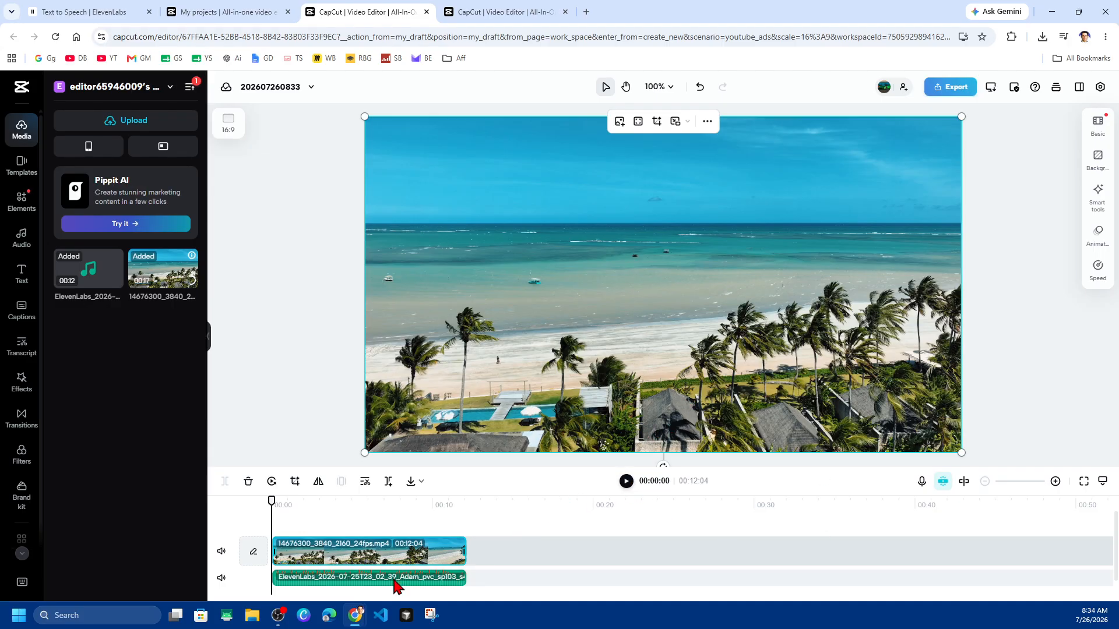
left_click(626, 483)
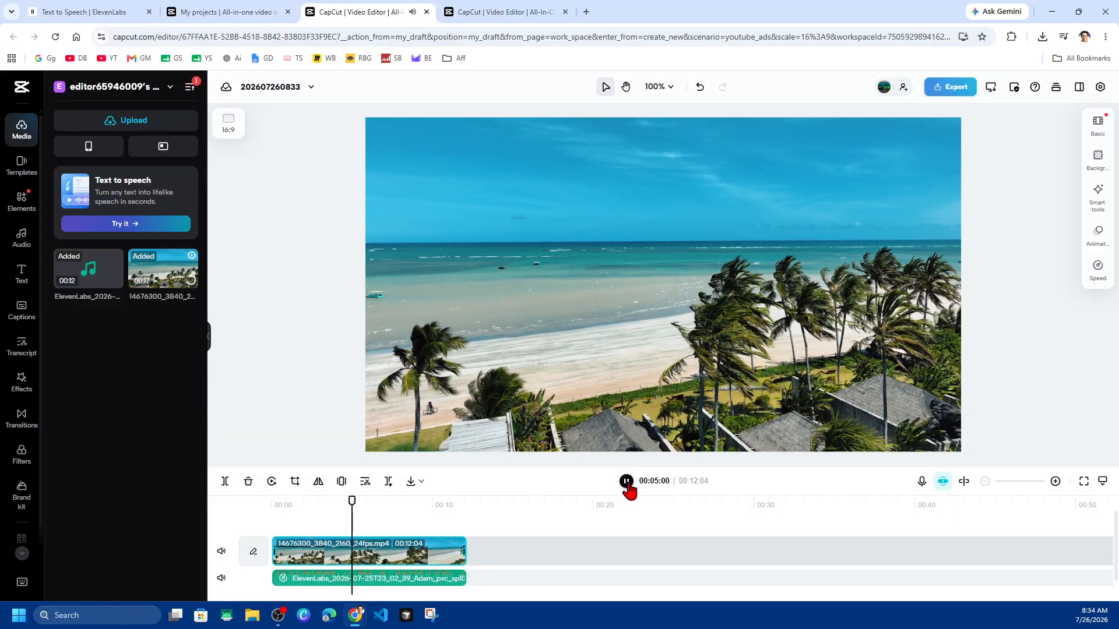
left_click(626, 482)
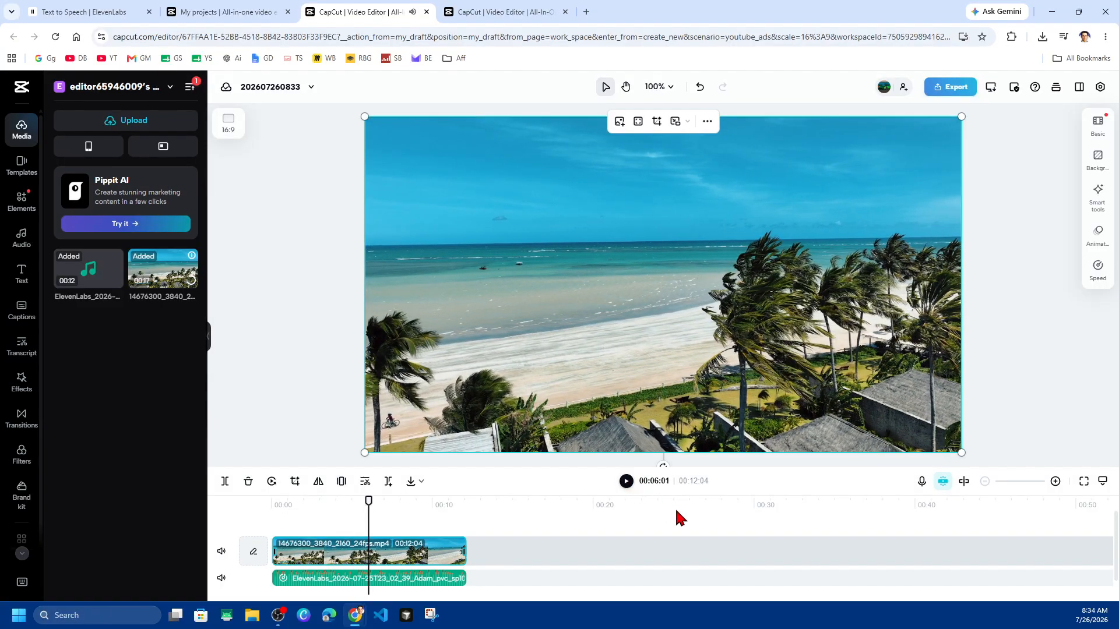
Start exporting the finished video with its voiceover
left_click(943, 88)
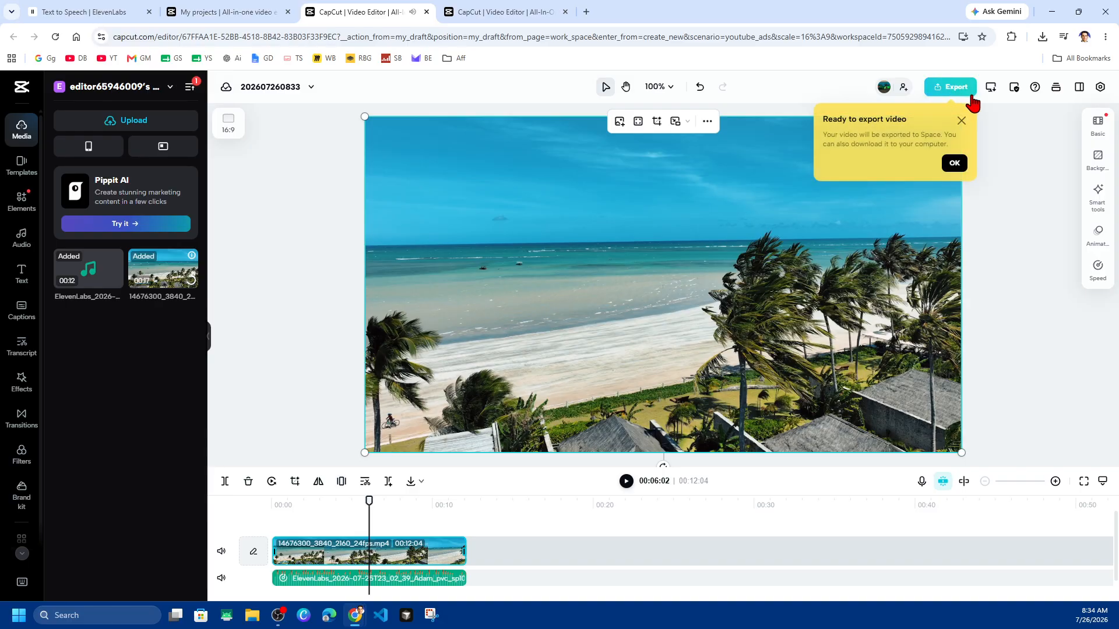